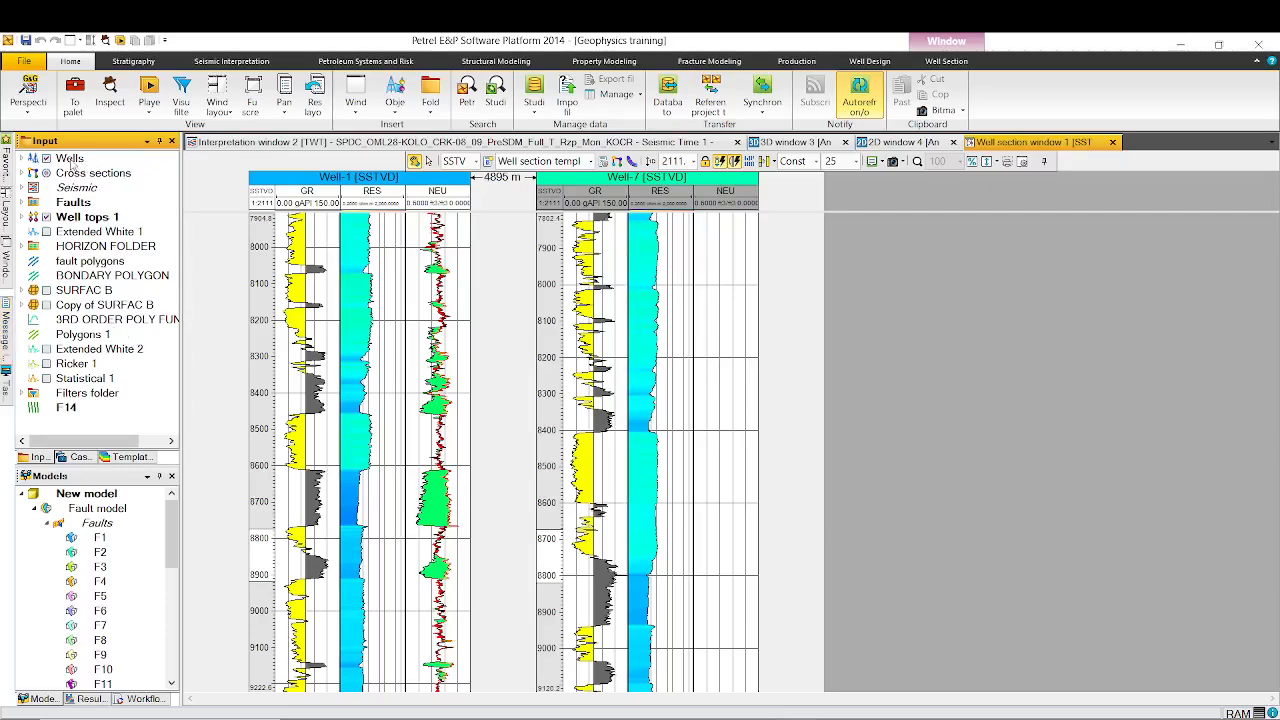
- Open the Well-1 Checkshot file from the Checkshot folder for import into the Wells folder, using the Checkshots format (ASCII)
{"action": "right_click", "coordinate": [70, 160]}
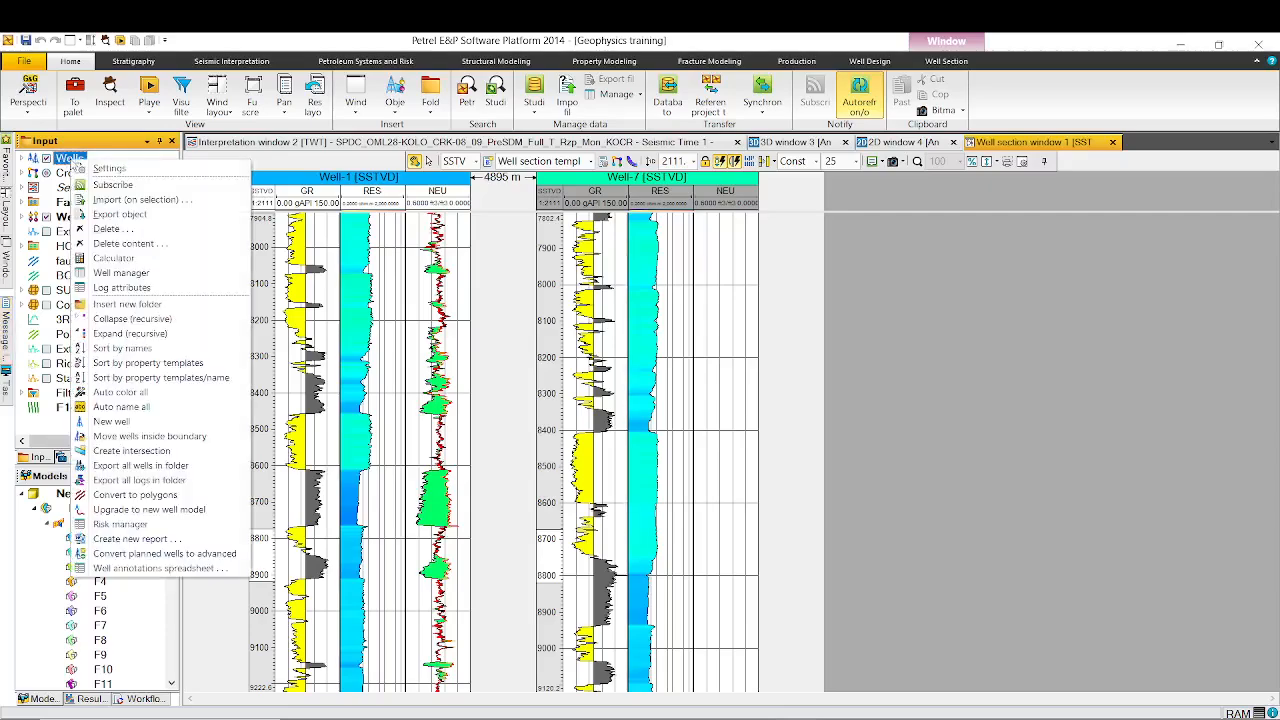
{"action": "left_click", "coordinate": [135, 200]}
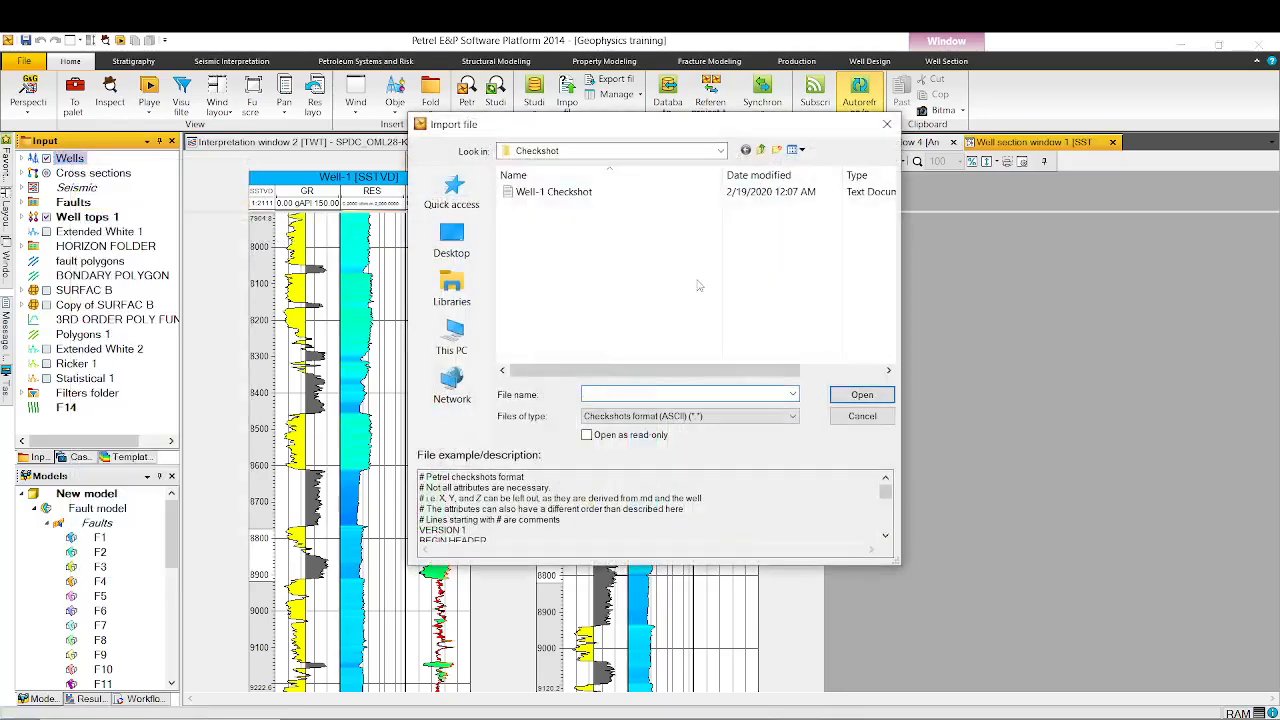
{"action": "left_click", "coordinate": [761, 150]}
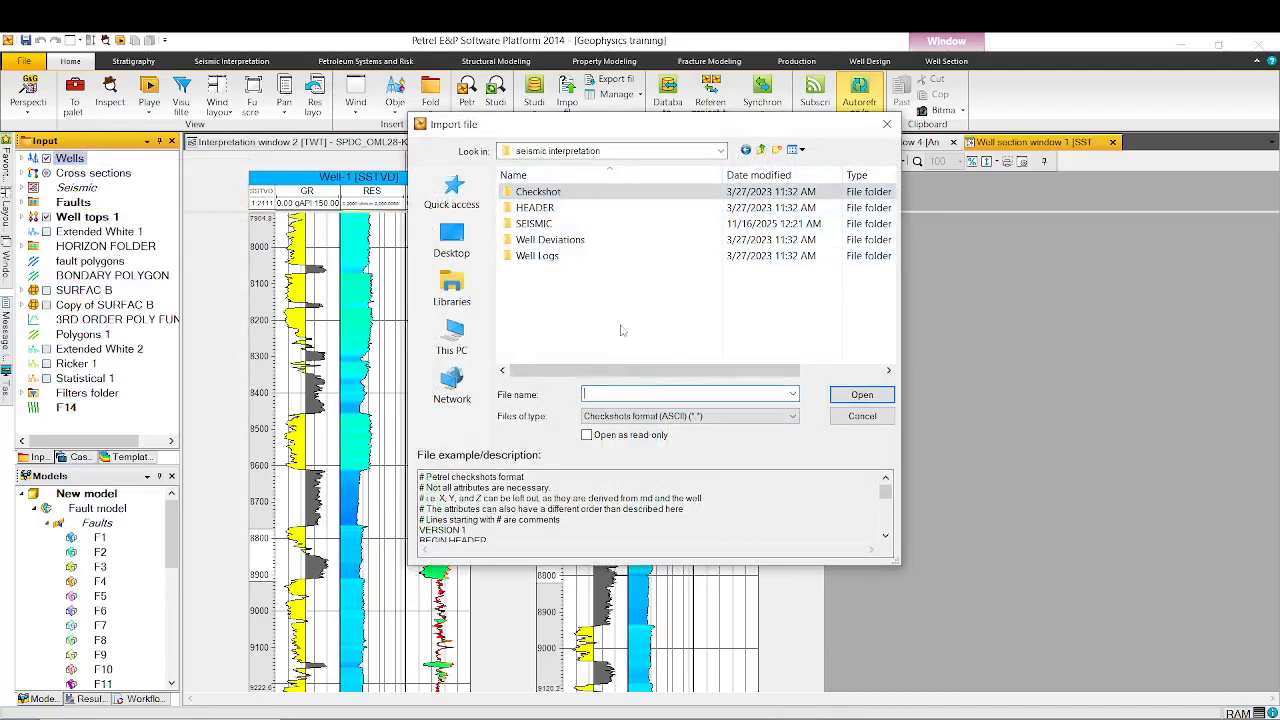
{"action": "left_click", "coordinate": [791, 425]}
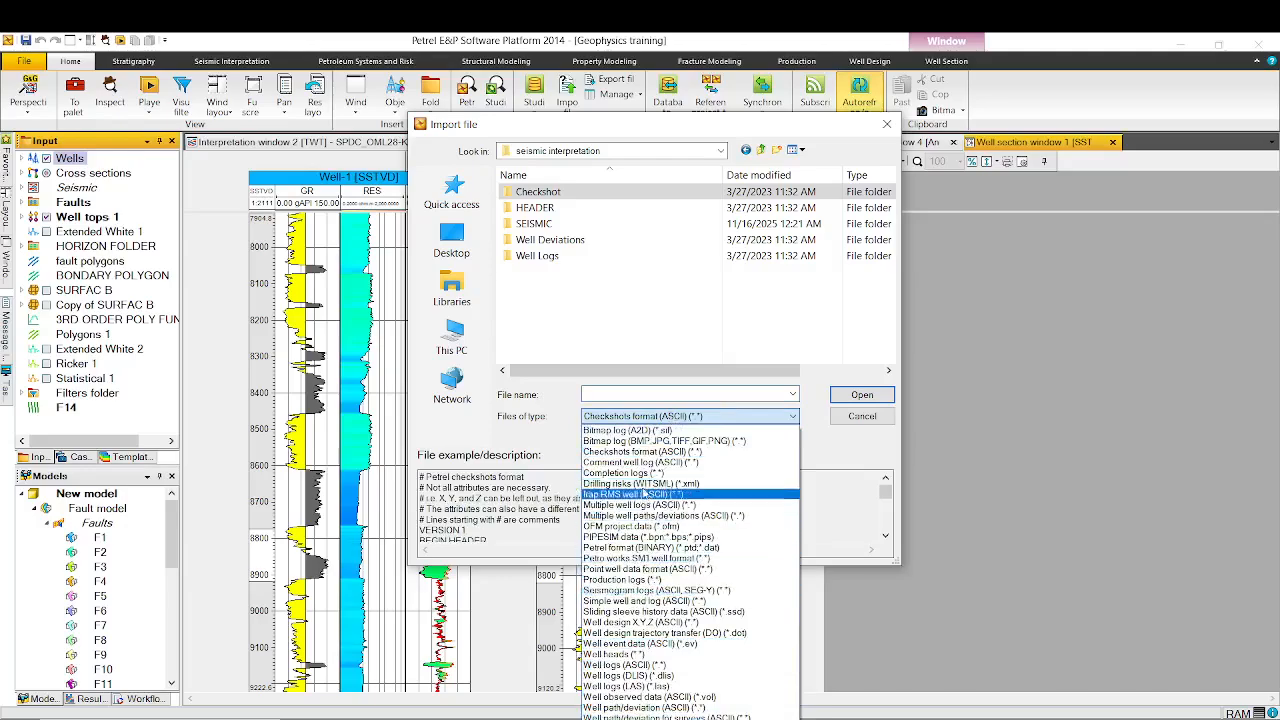
{"action": "left_click", "coordinate": [637, 451]}
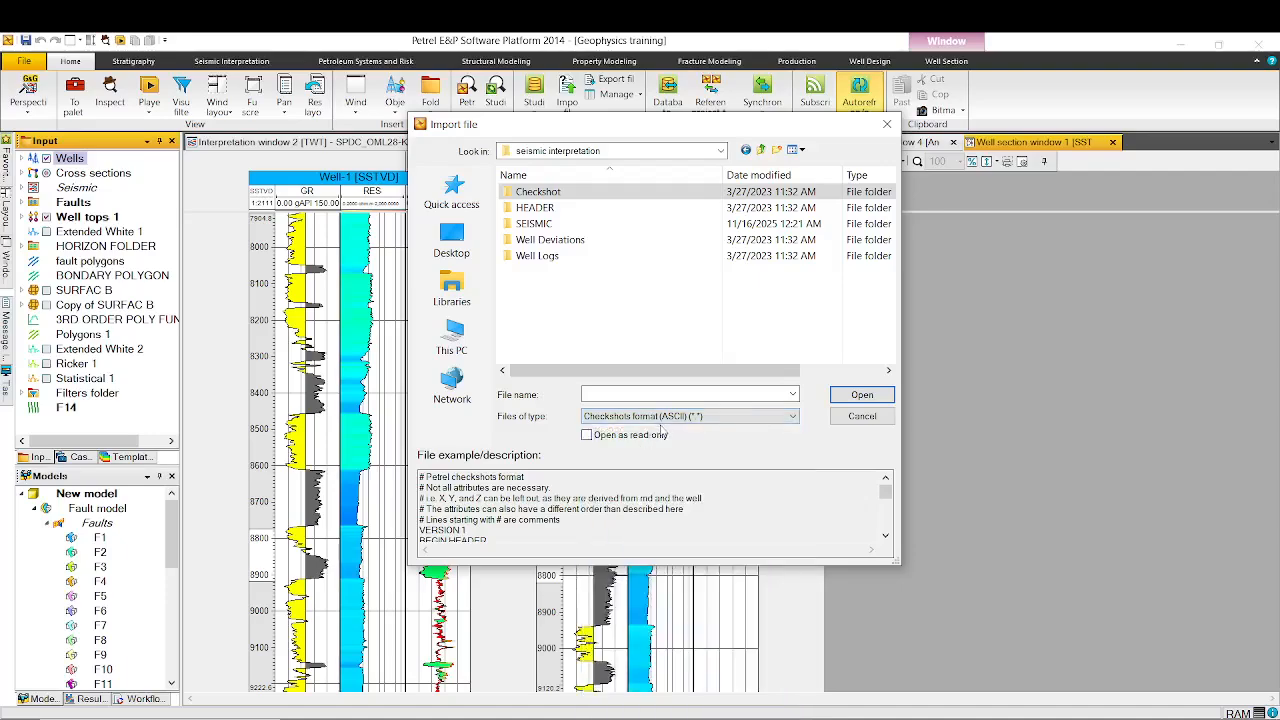
{"action": "double_click", "coordinate": [600, 196]}
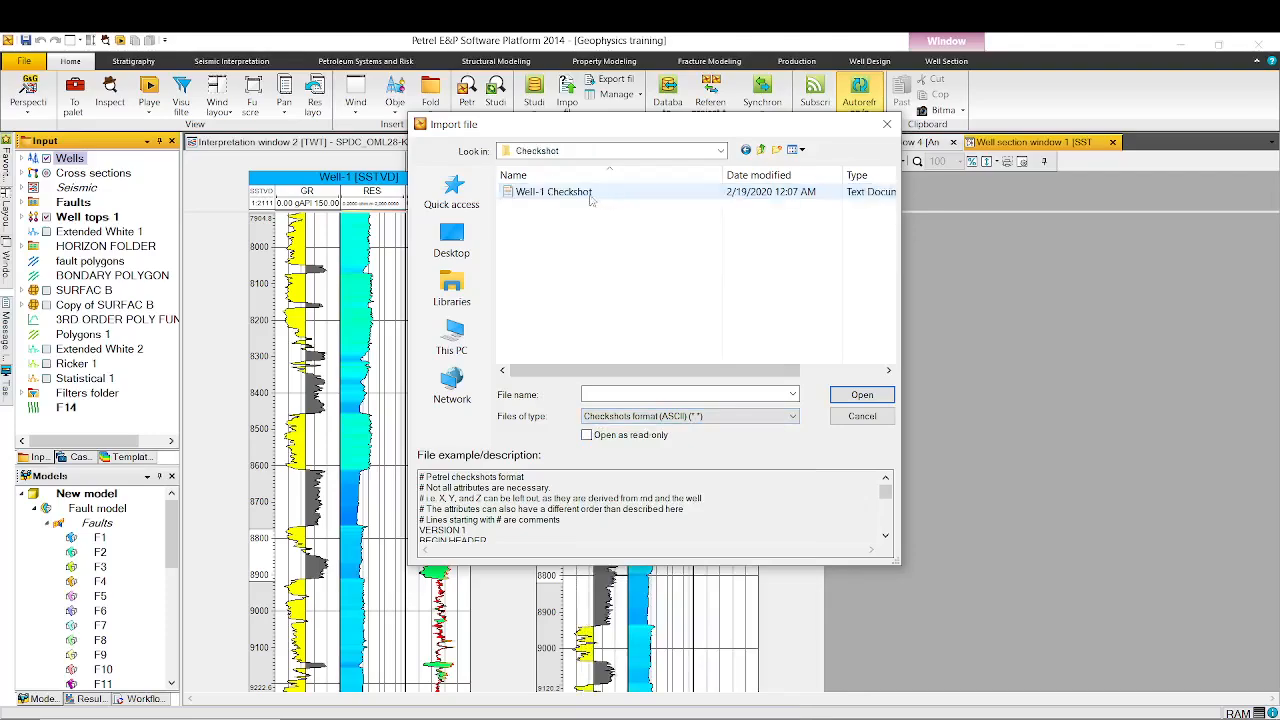
{"action": "left_click", "coordinate": [590, 196]}
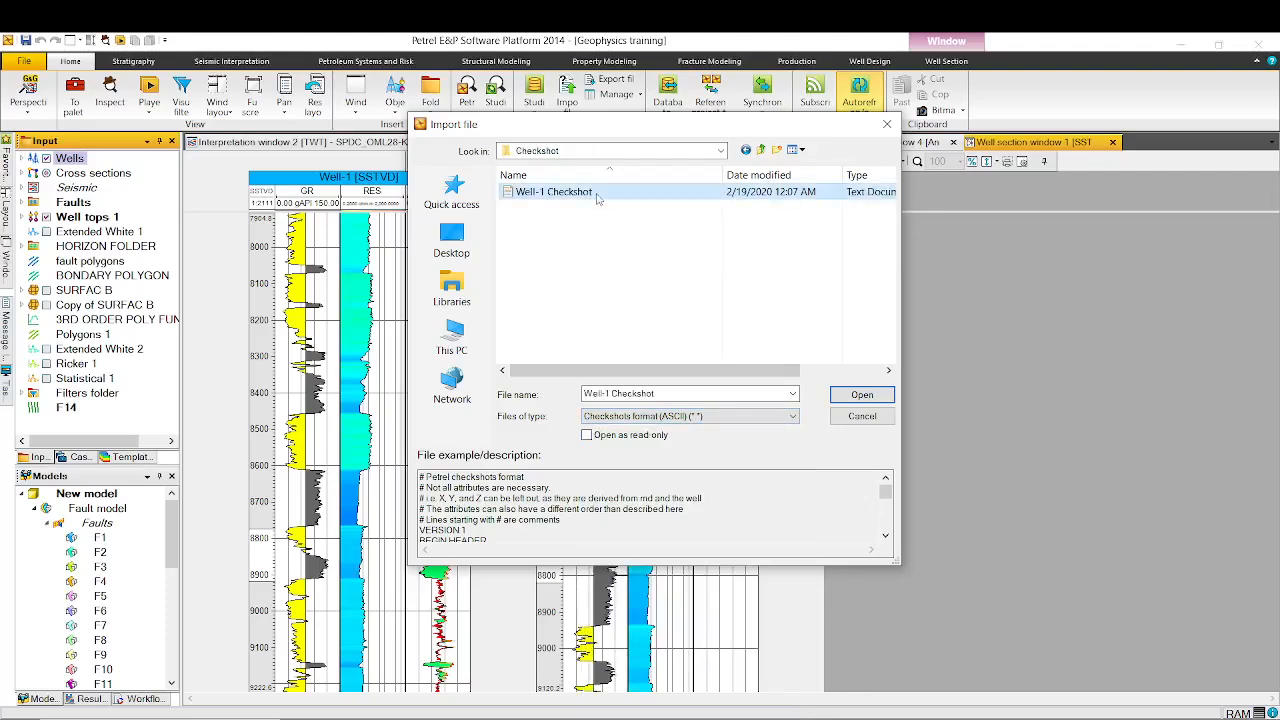
{"action": "left_click", "coordinate": [862, 396]}
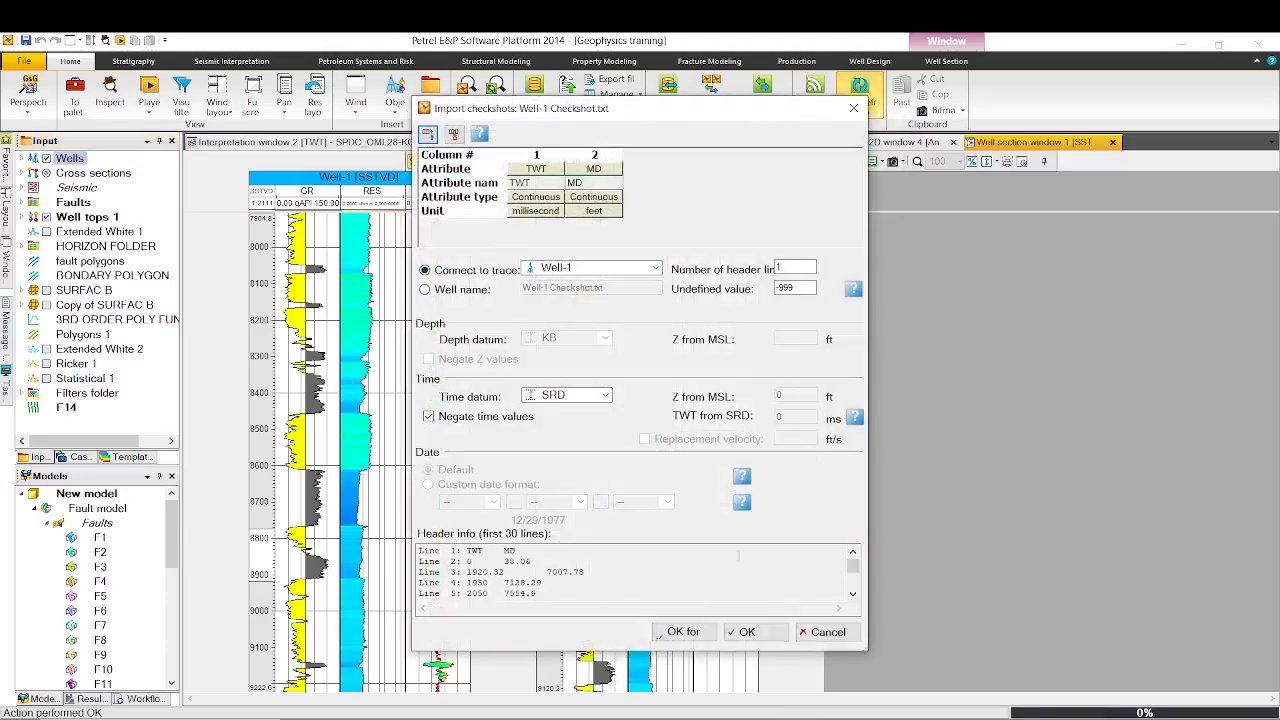
- Append two extra columns to the checkshot import table and review the attribute choices for column 1
{"action": "mouse_move", "coordinate": [852, 563]}
{"action": "left_mouse_down"}
{"action": "mouse_move", "coordinate": [850, 586]}
{"action": "mouse_move", "coordinate": [852, 563]}
{"action": "left_mouse_up"}
{"action": "left_click", "coordinate": [428, 136]}
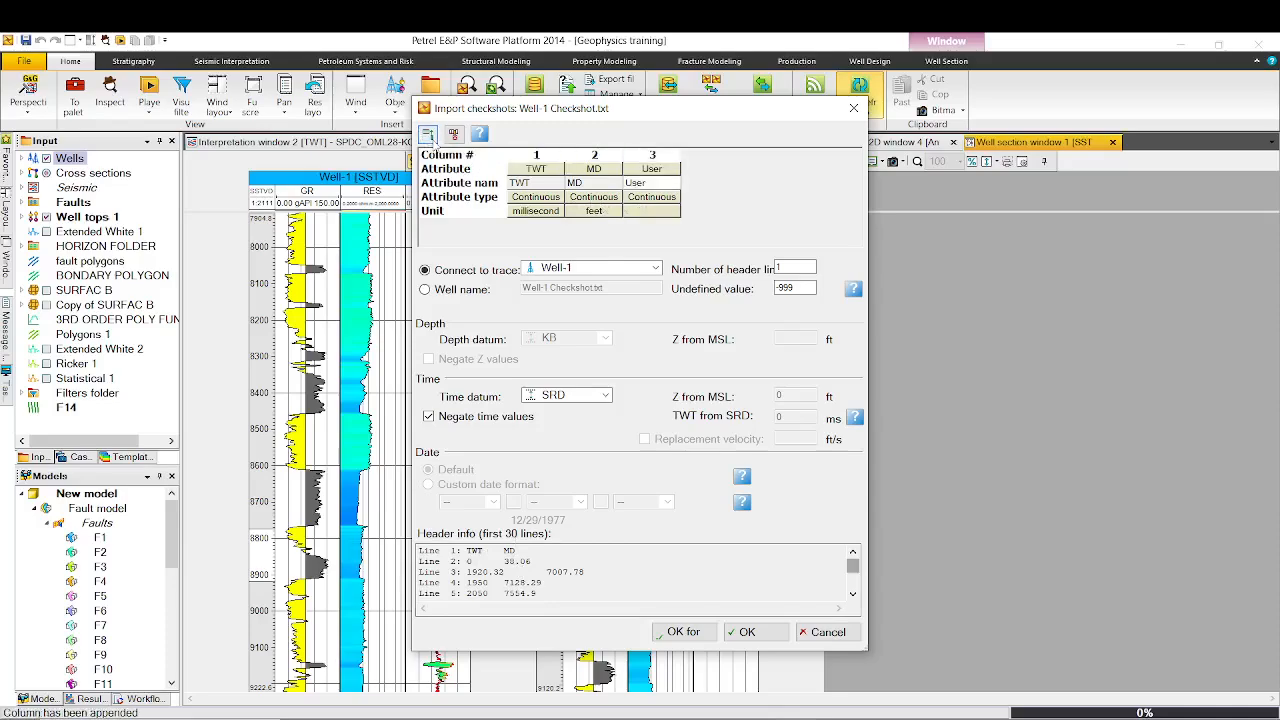
{"action": "left_click", "coordinate": [428, 136]}
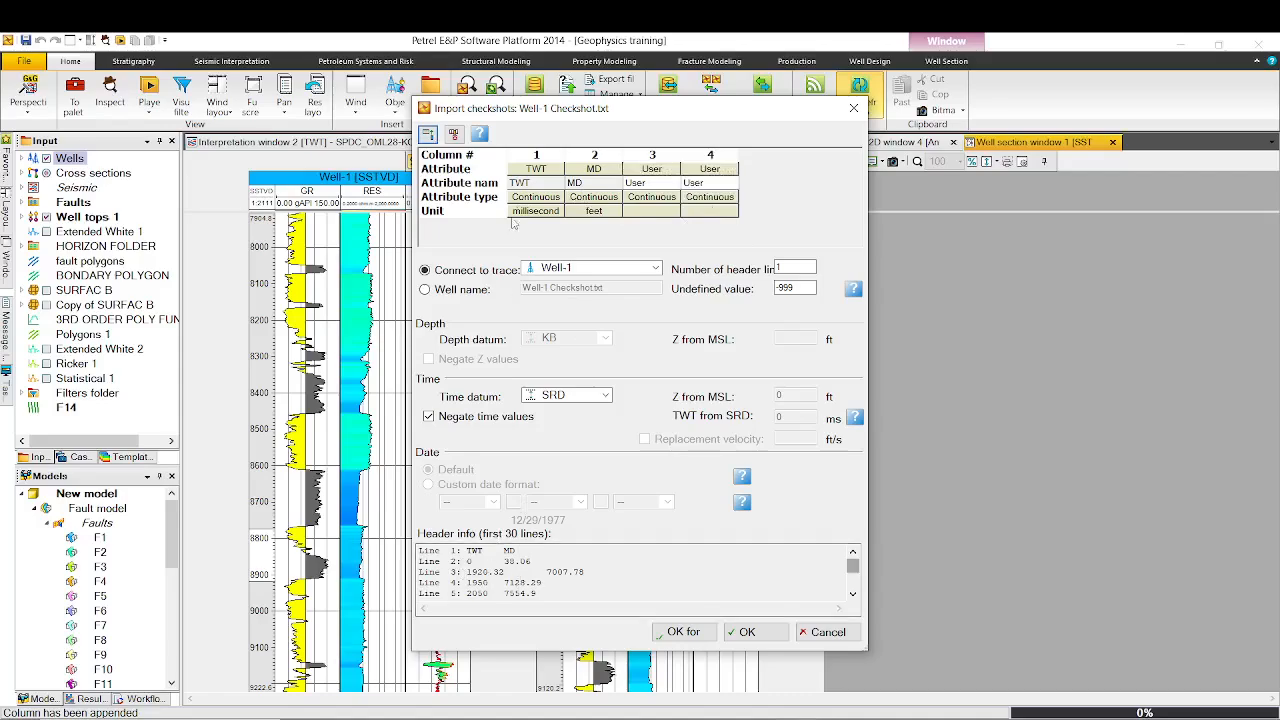
{"action": "left_click", "coordinate": [548, 176]}
{"action": "left_click", "coordinate": [547, 174]}
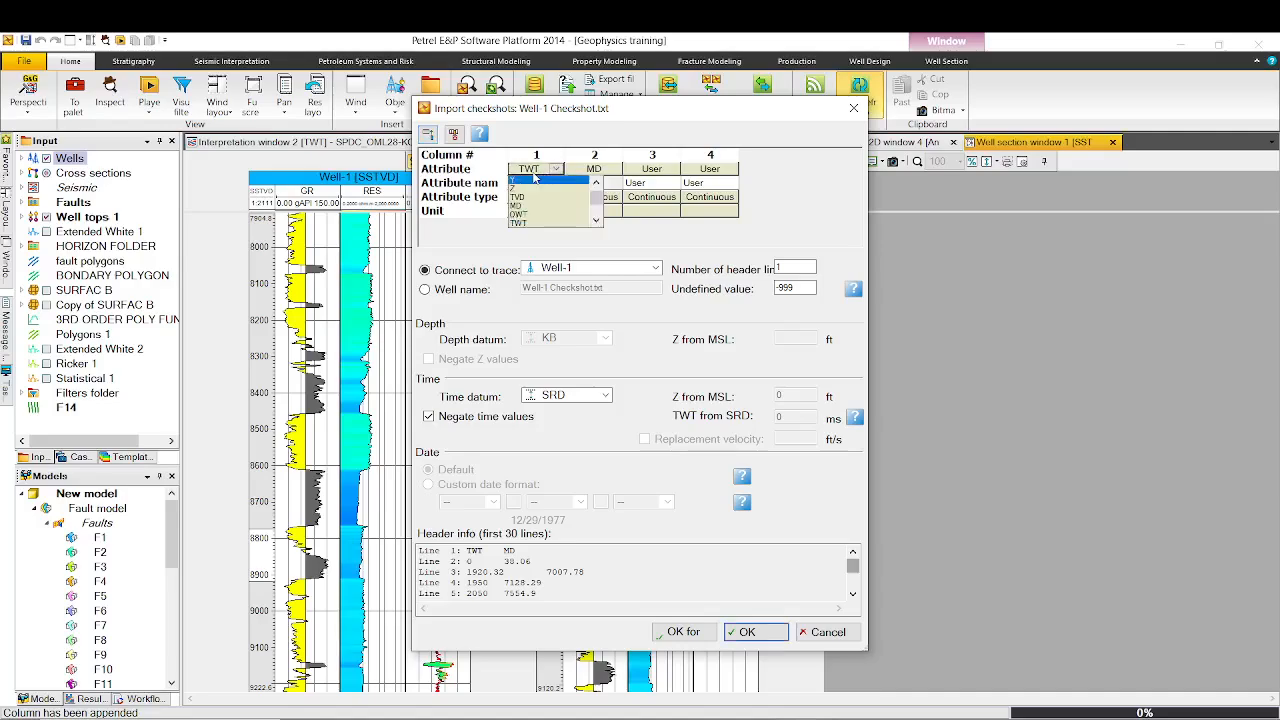
{"action": "left_click", "coordinate": [542, 170]}
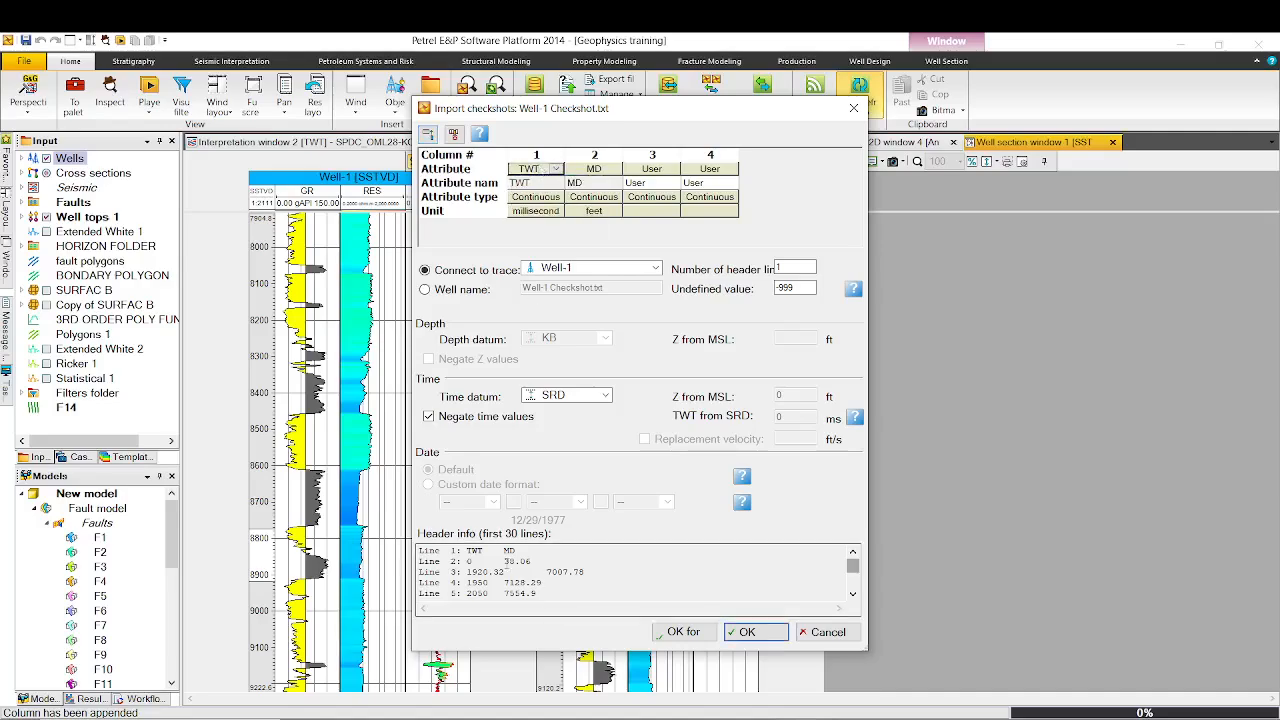
- Delete columns 3 and 4 from the checkshot import table
{"action": "left_click", "coordinate": [657, 157]}
{"action": "left_click_drag", "start_coordinate": [657, 159], "coordinate": [739, 189]}
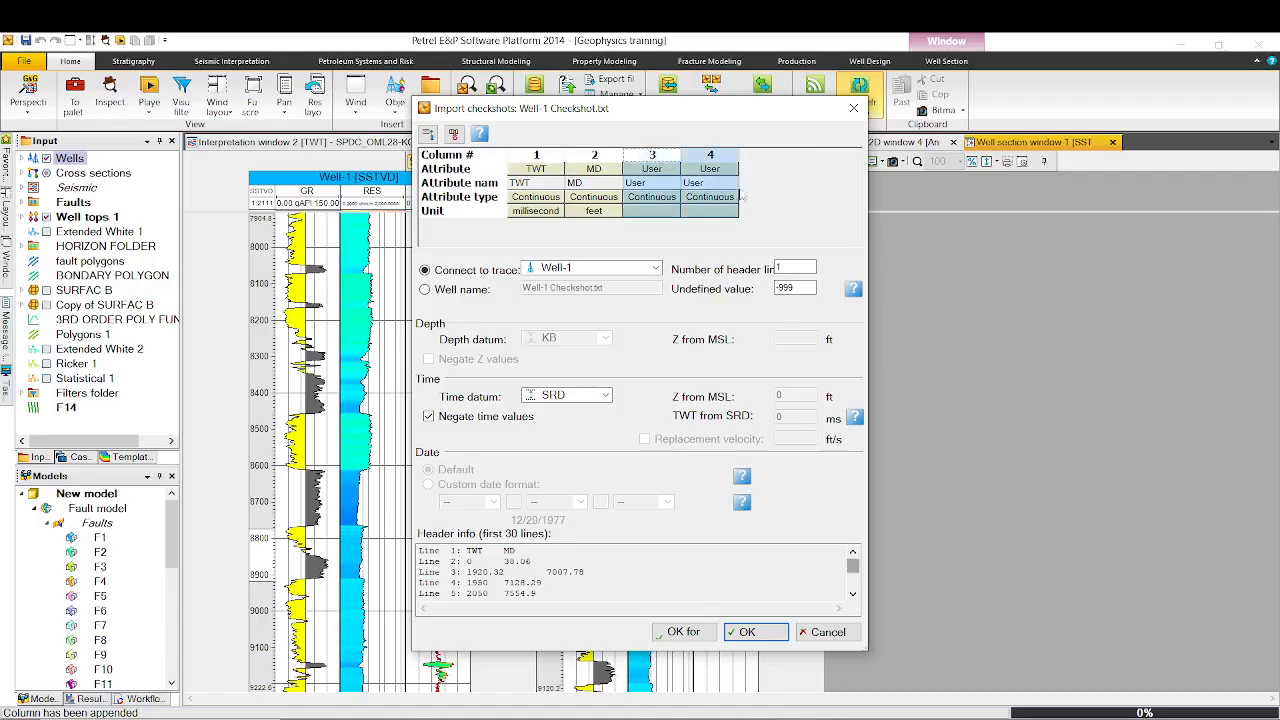
{"action": "left_click", "coordinate": [453, 134]}
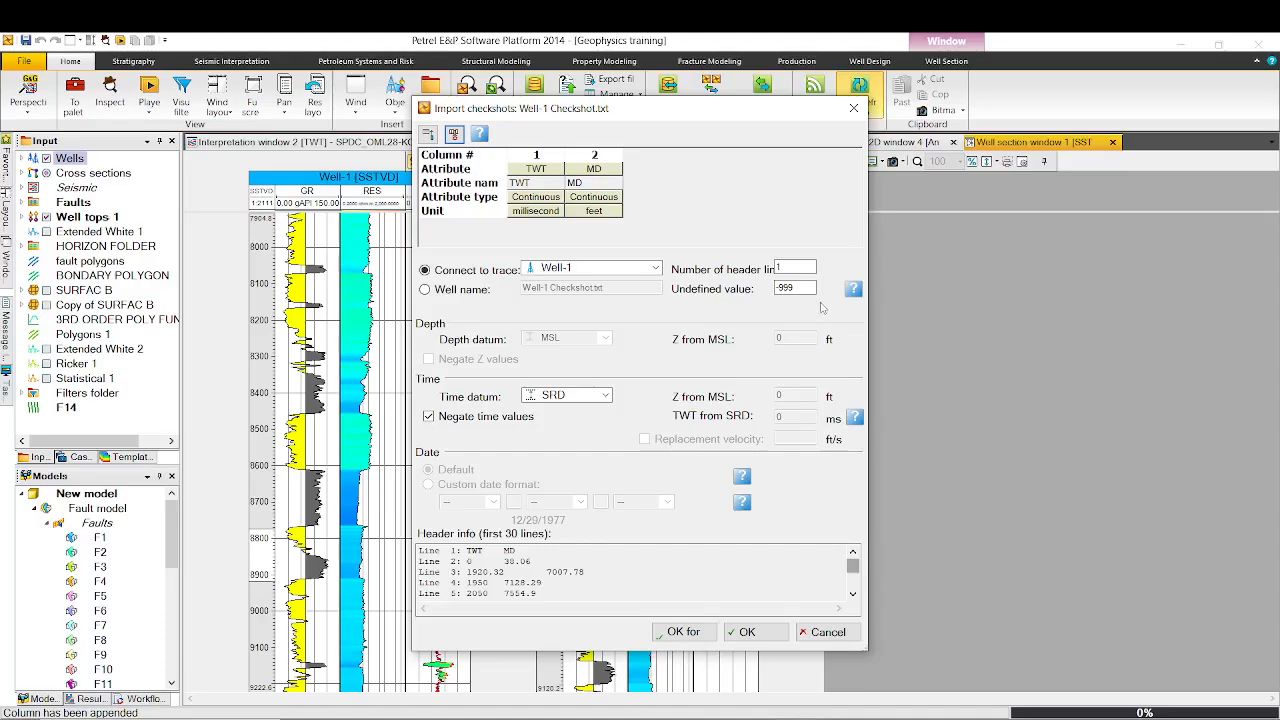
- Connect the checkshots to the Well-1 trace and accept the import settings and input data for all files
{"action": "left_click", "coordinate": [794, 266]}
{"action": "left_click", "coordinate": [425, 290]}
{"action": "left_click", "coordinate": [426, 270]}
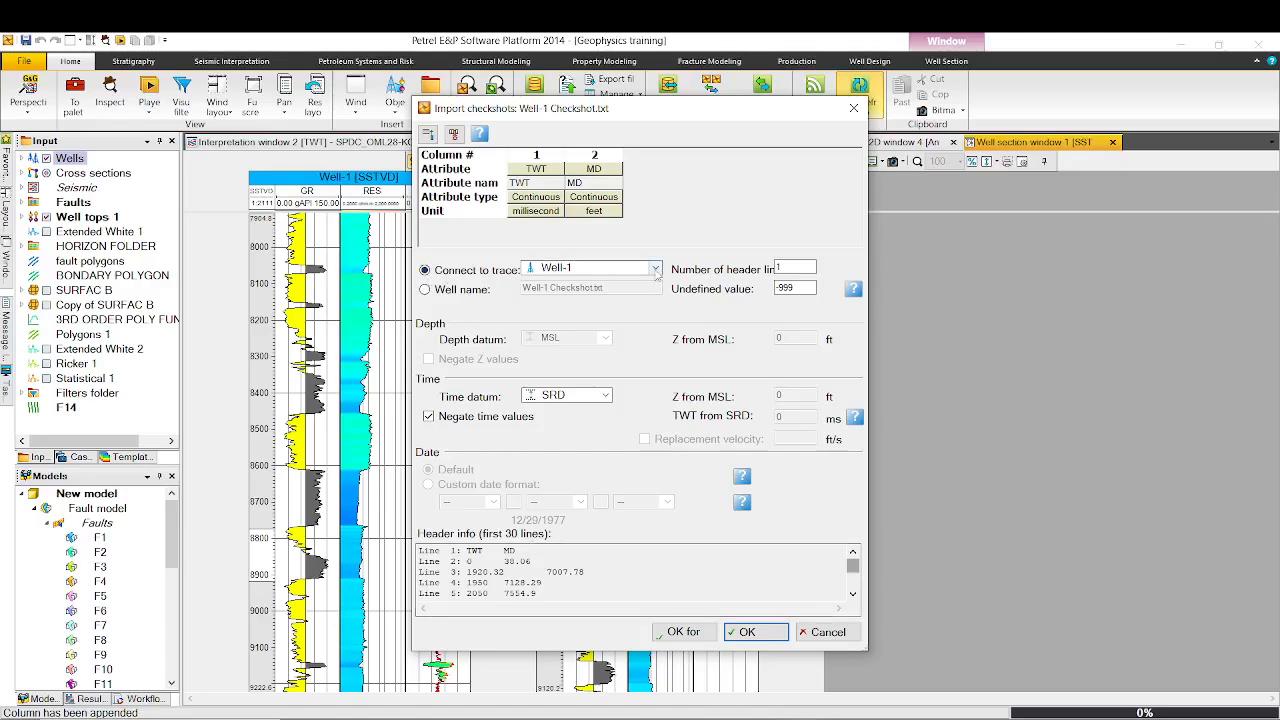
{"action": "left_click", "coordinate": [656, 270]}
{"action": "left_click", "coordinate": [585, 285]}
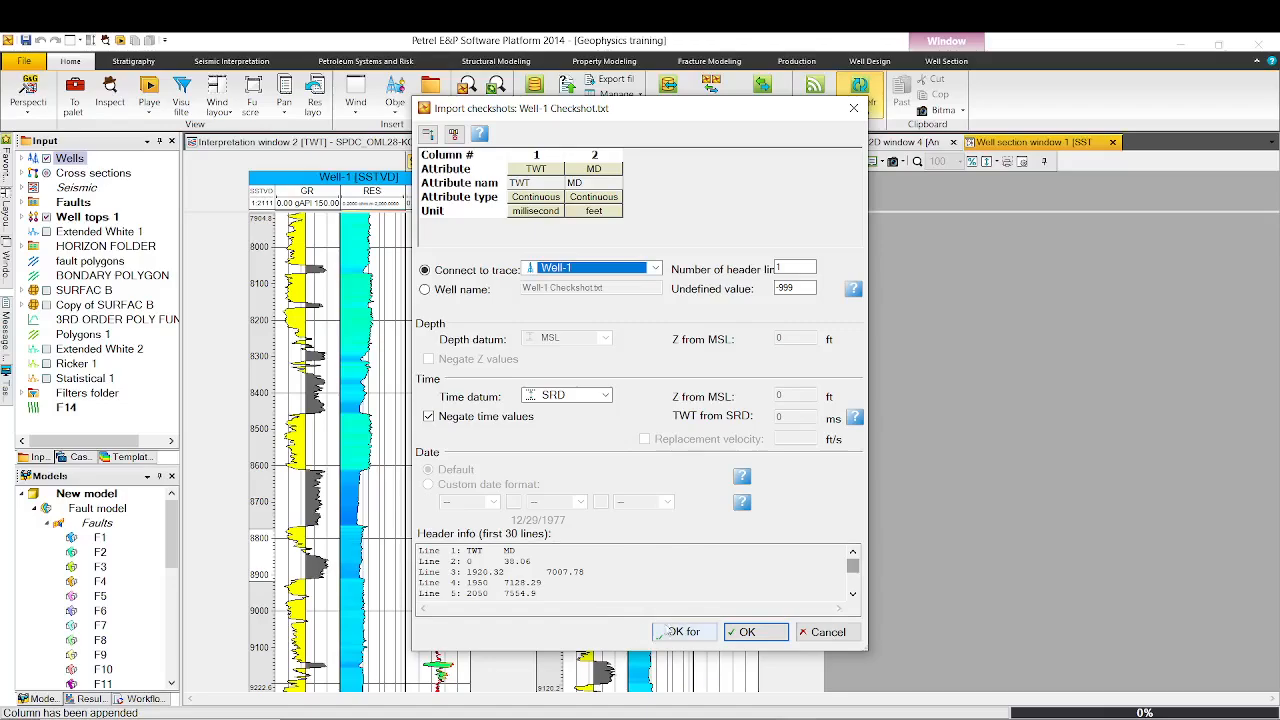
{"action": "left_click", "coordinate": [686, 633]}
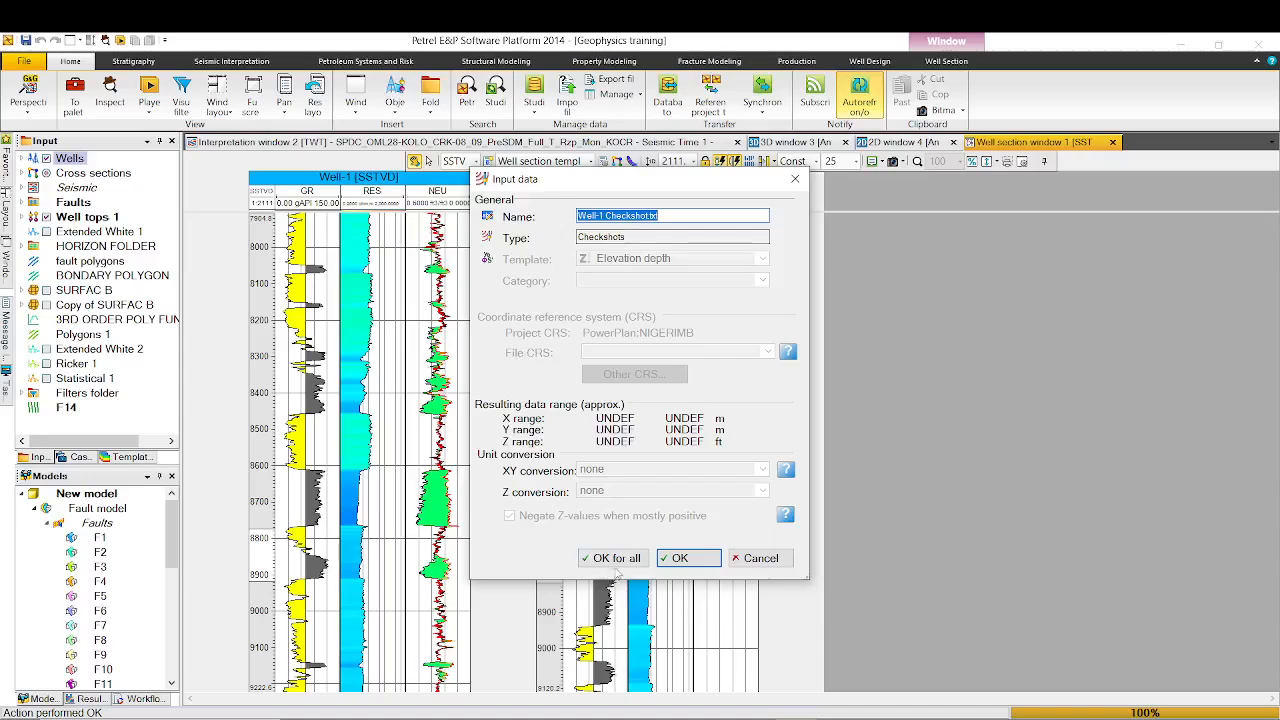
{"action": "left_click", "coordinate": [615, 559]}
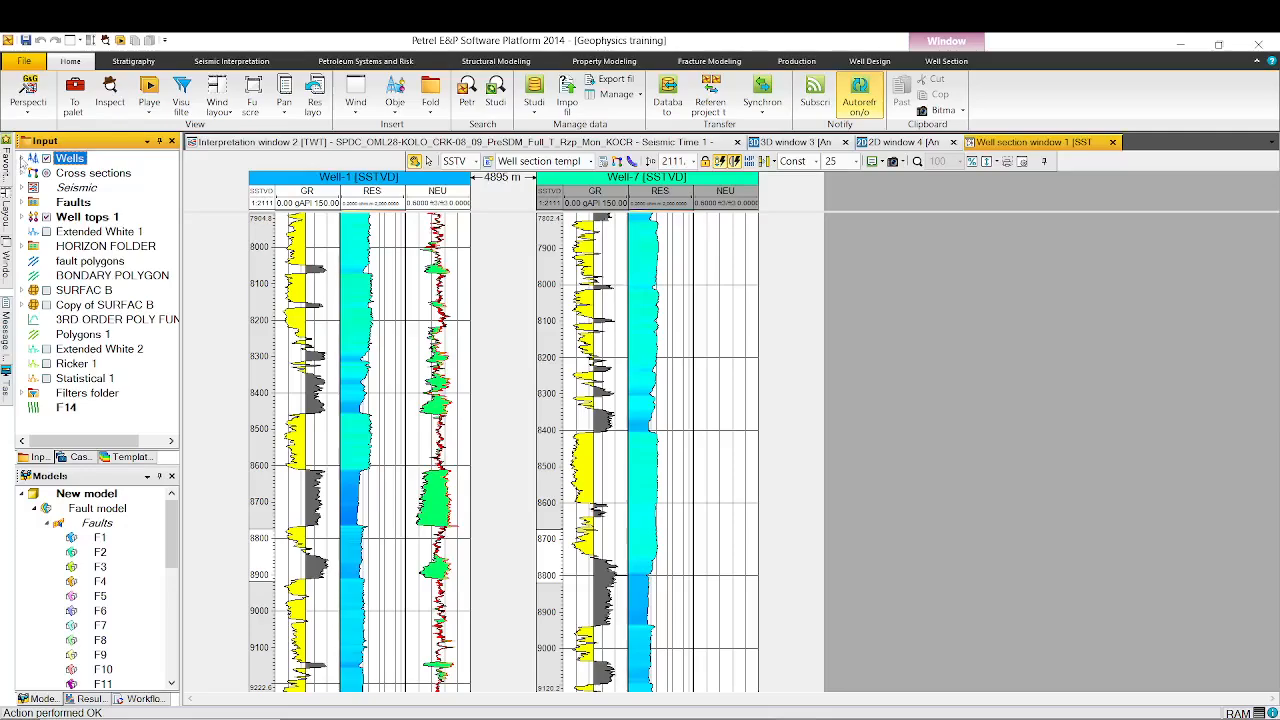
- Expand the global well logs under Wells and examine the attributes of the imported Well-1 checkshots
{"action": "left_click", "coordinate": [22, 158]}
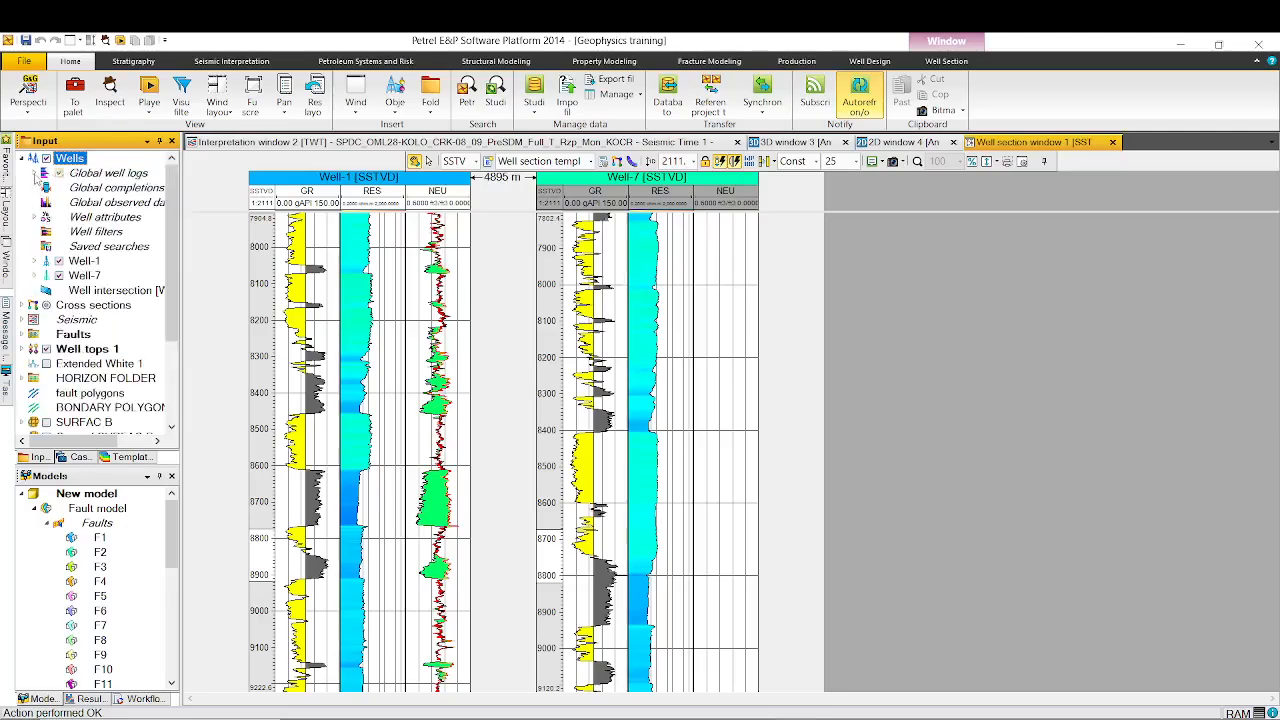
{"action": "left_click", "coordinate": [35, 173]}
{"action": "left_click", "coordinate": [35, 173]}
{"action": "left_click", "coordinate": [35, 173]}
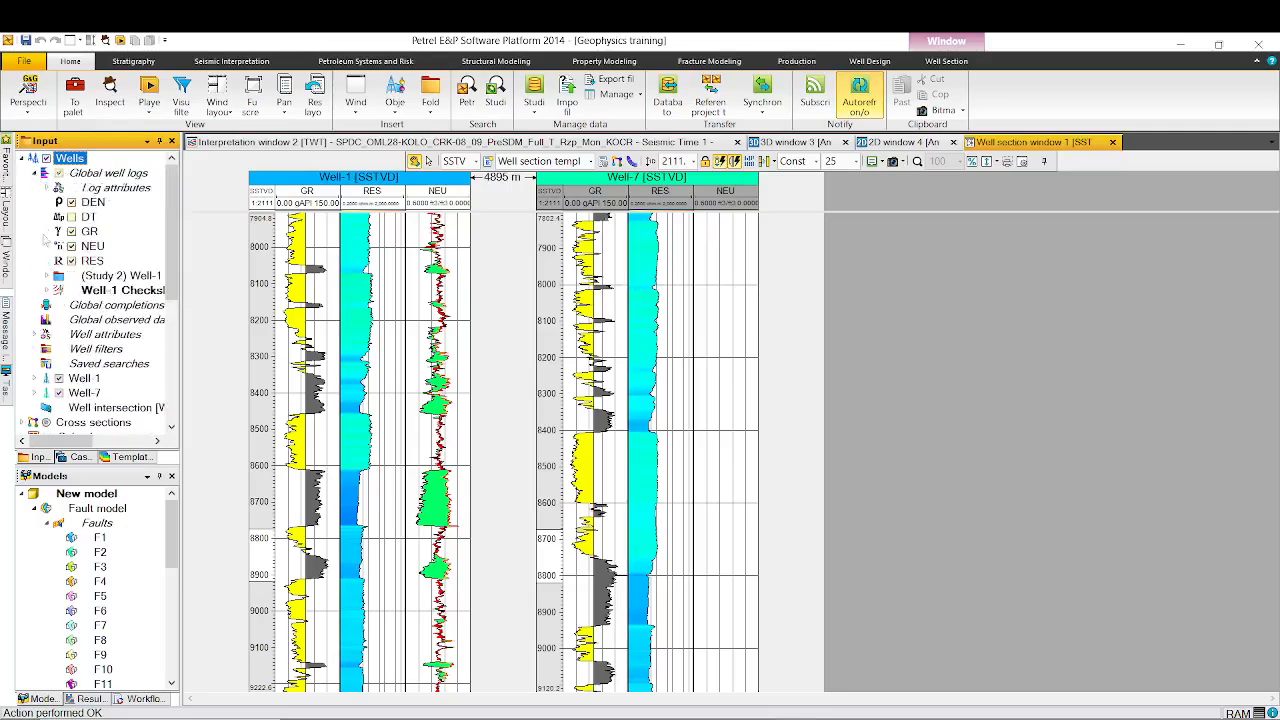
{"action": "left_click", "coordinate": [122, 297]}
{"action": "left_click", "coordinate": [46, 291]}
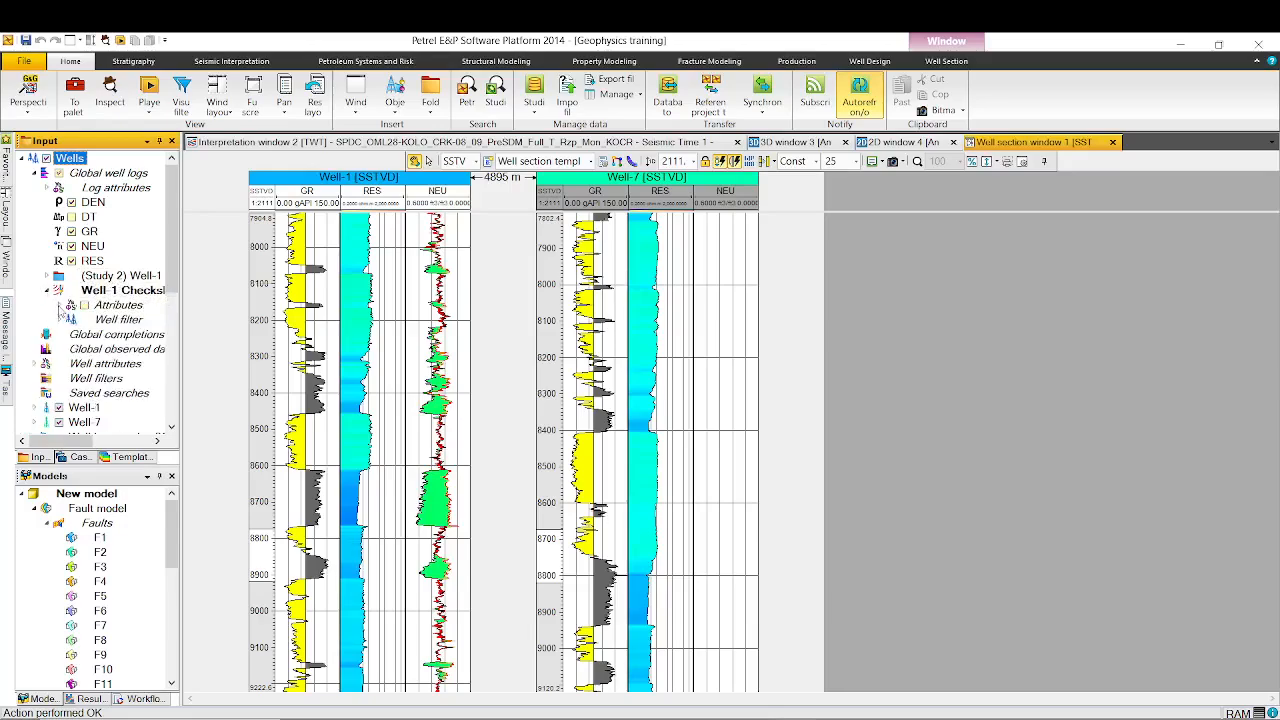
{"action": "left_click", "coordinate": [59, 305]}
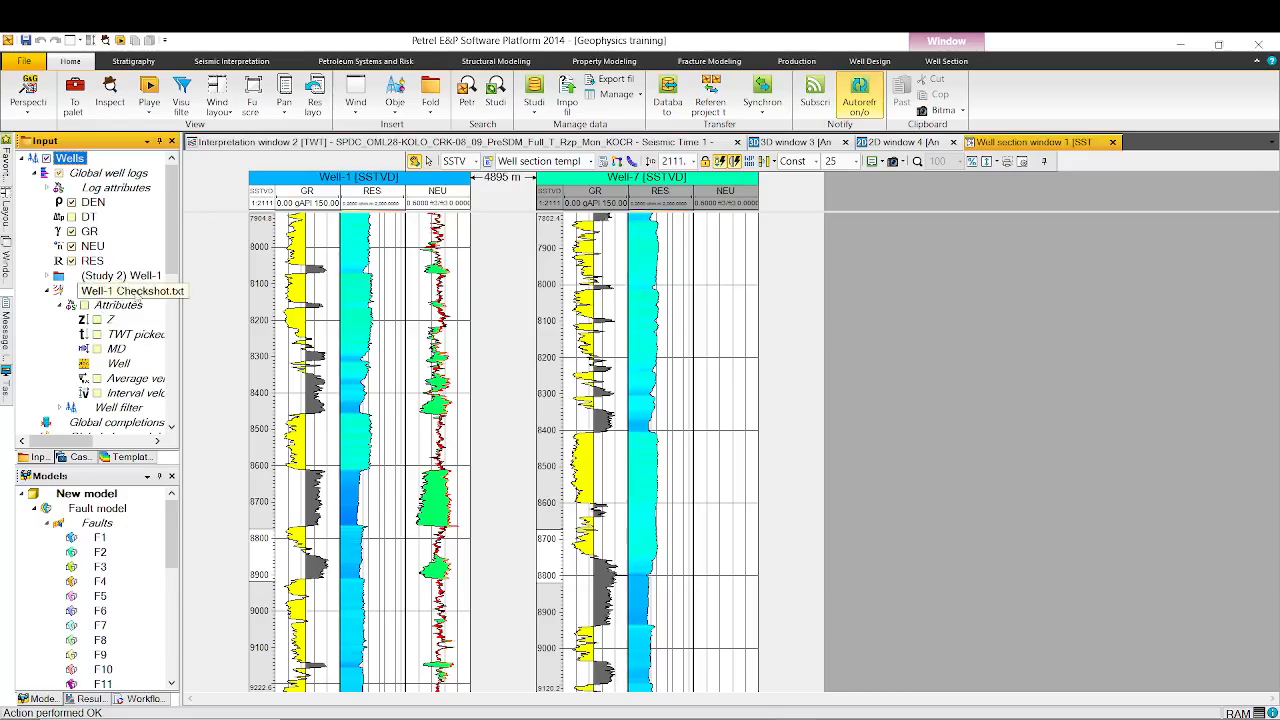
{"action": "left_click", "coordinate": [120, 290]}
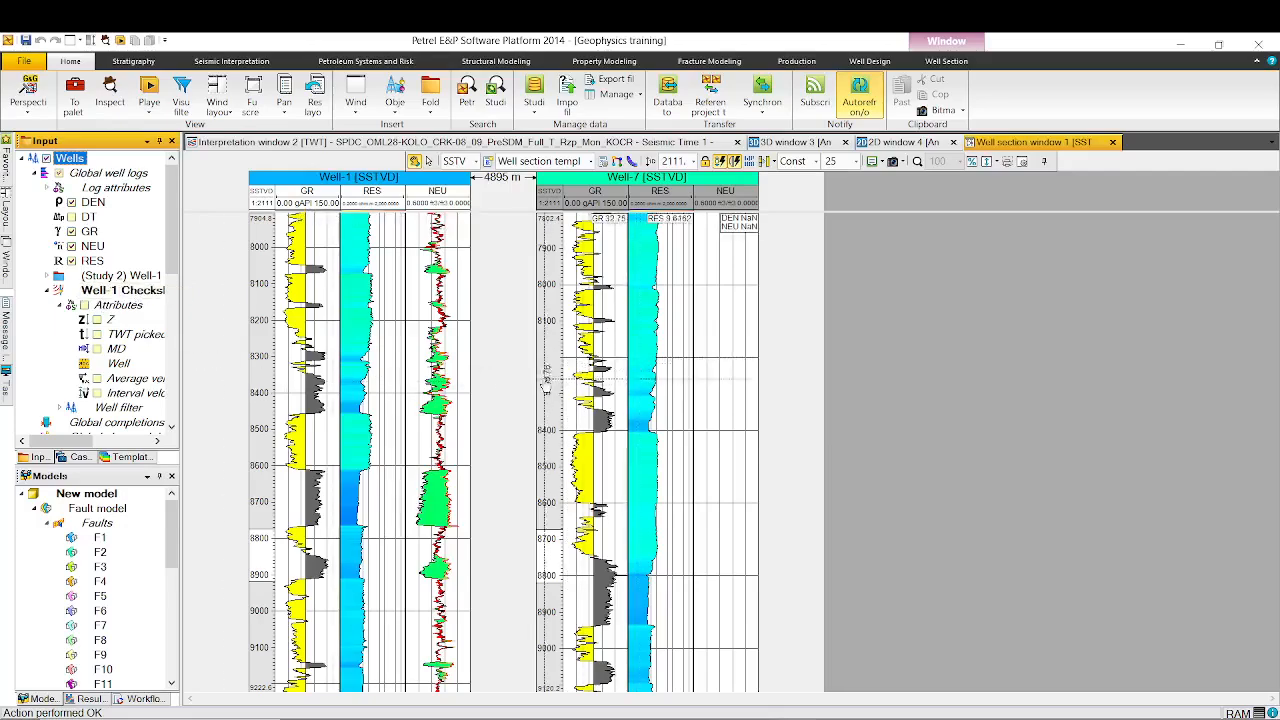